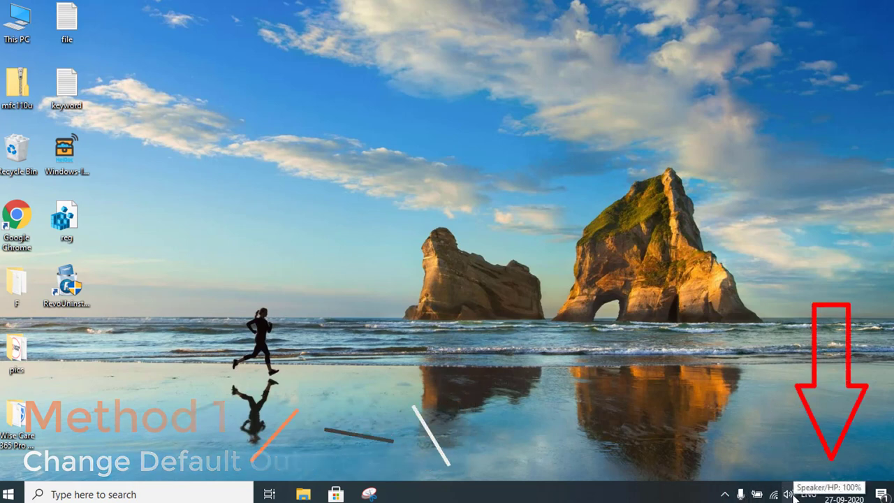
Step: From the speaker tray icon, open Sounds and then Microphone Array Properties on the Recording tab
{"action": "right_click", "coordinate": [789, 494]}
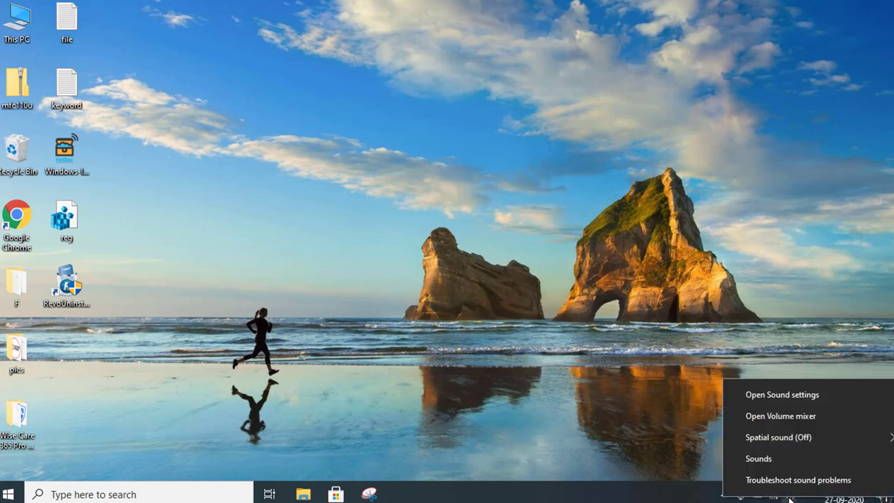
{"action": "left_click", "coordinate": [790, 456]}
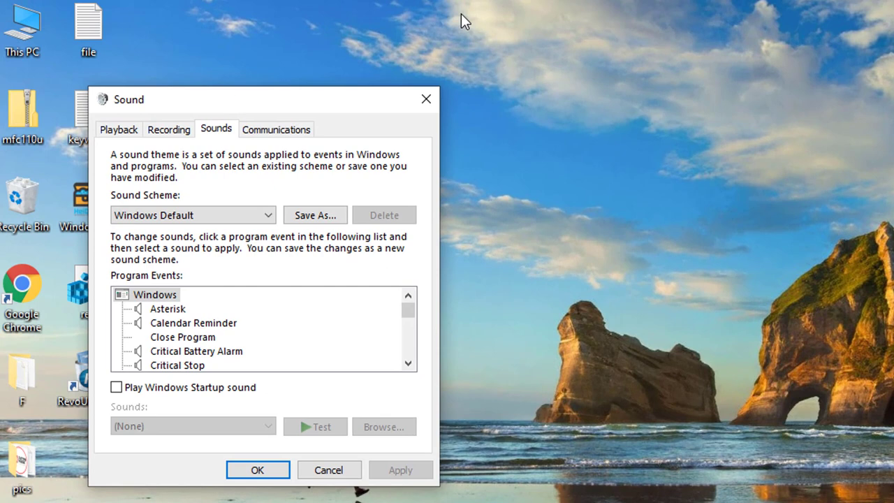
{"action": "left_click", "coordinate": [176, 128]}
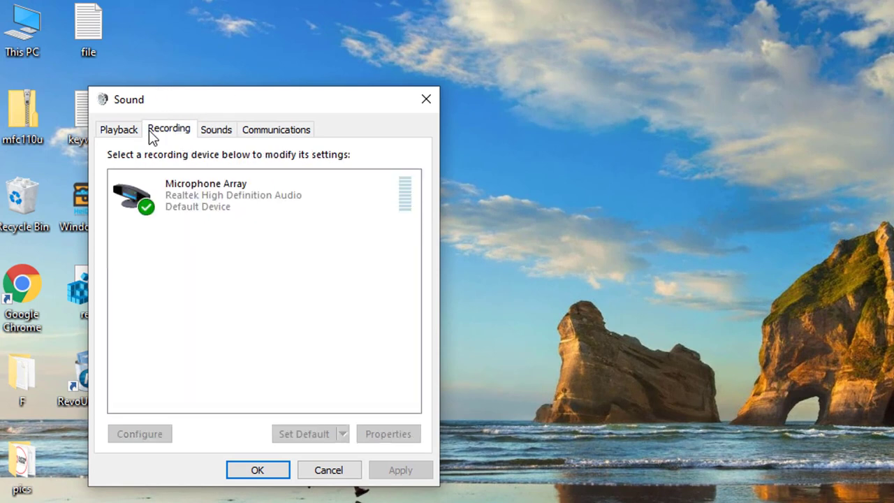
{"action": "right_click", "coordinate": [220, 198]}
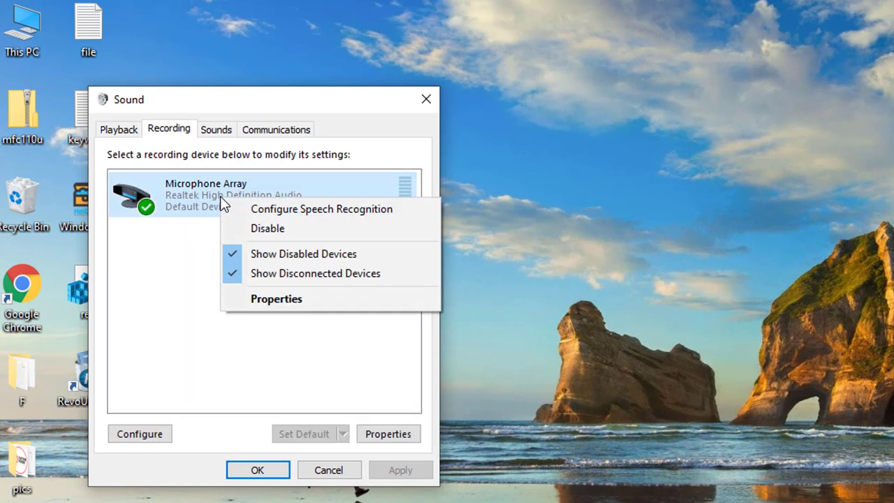
{"action": "left_click", "coordinate": [275, 300]}
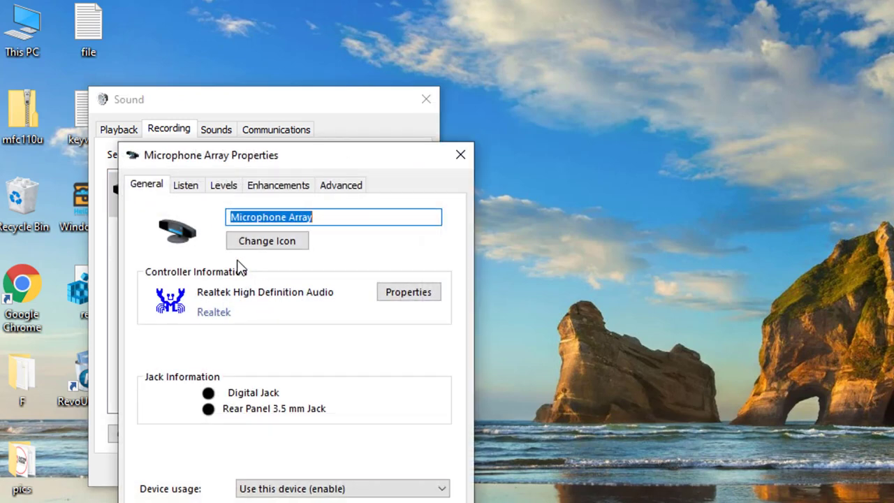
Step: Set Microphone Array's default format to 2 channel, 16 bit, 48000 Hz (DVD Quality) and close Sound
{"action": "left_click", "coordinate": [342, 185]}
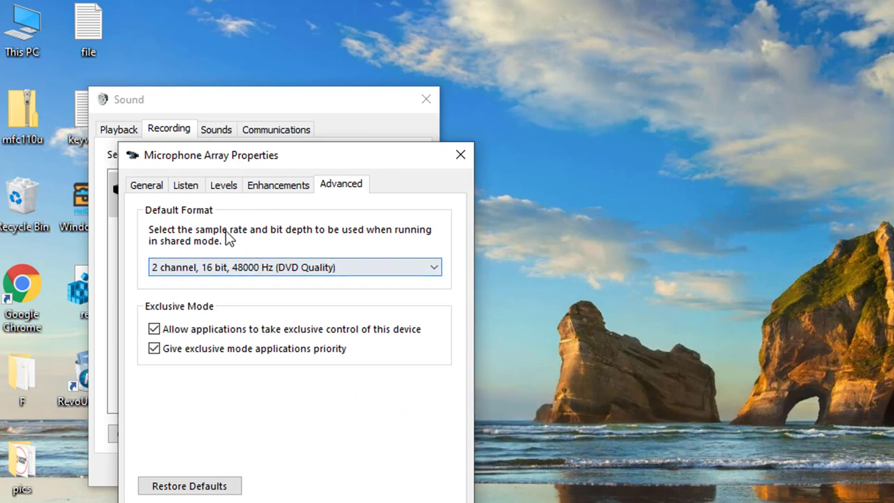
{"action": "left_click", "coordinate": [275, 269]}
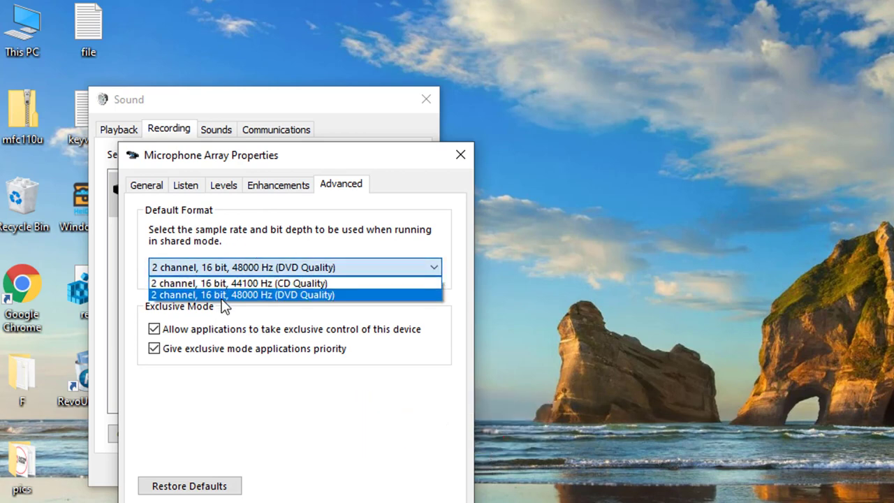
{"action": "left_click", "coordinate": [311, 296]}
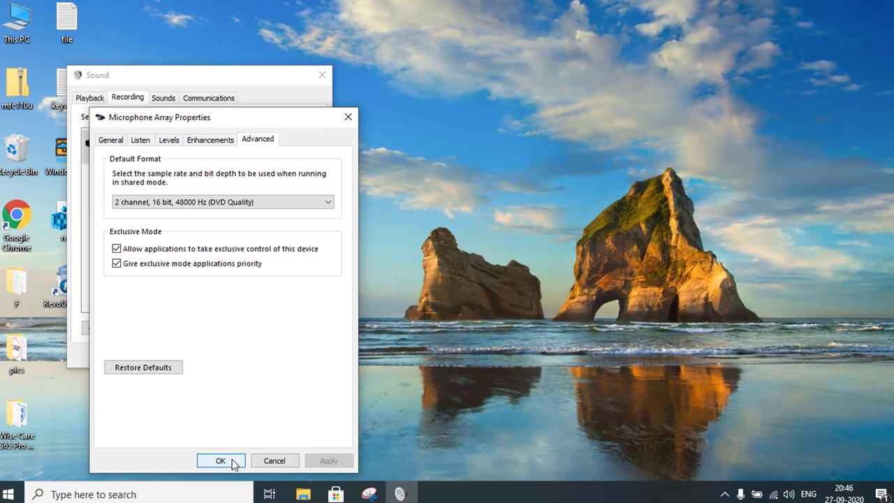
{"action": "left_click", "coordinate": [222, 454]}
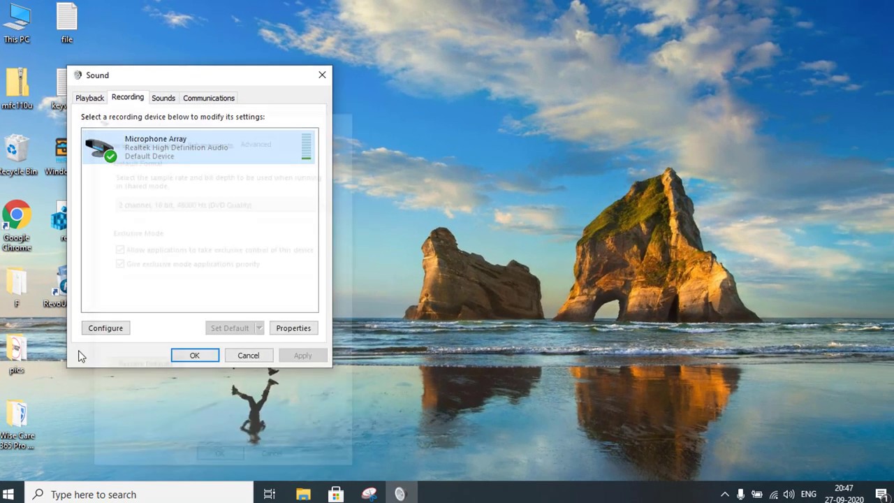
{"action": "left_click", "coordinate": [322, 74]}
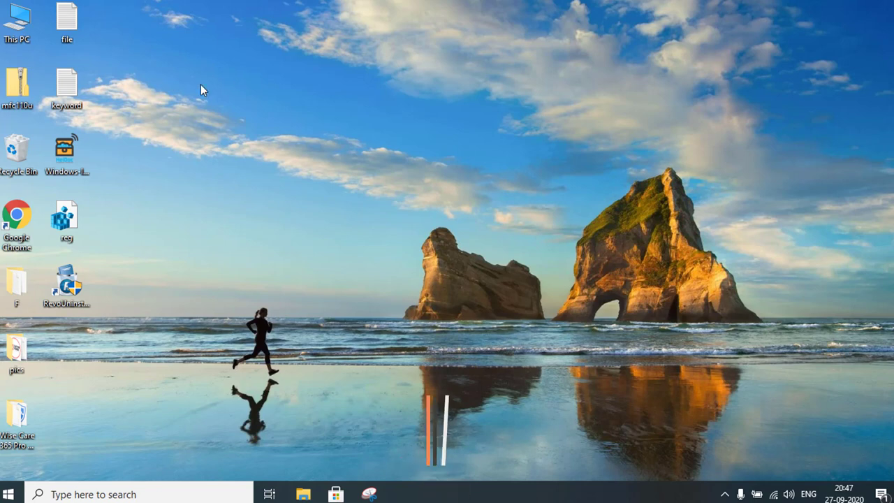
Step: In Device Manager, expand Audio inputs and outputs and inspect the Microphone Array and Speaker/HP devices
{"action": "right_click", "coordinate": [9, 494]}
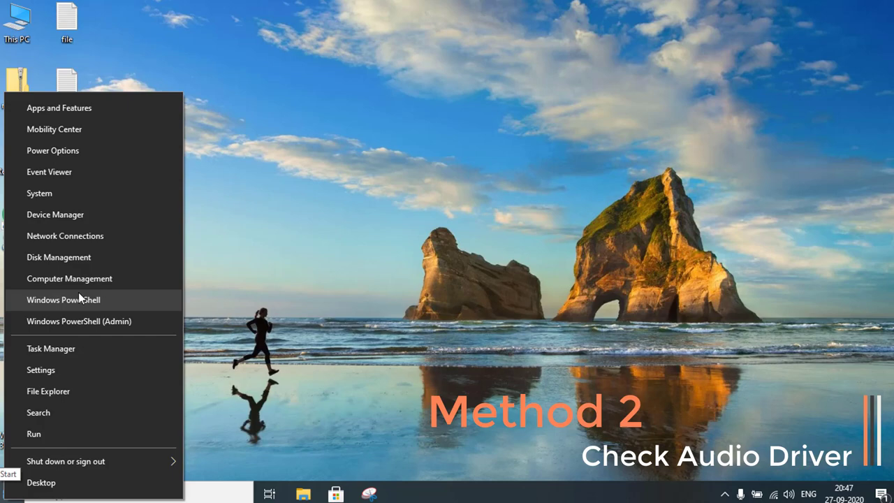
{"action": "left_click", "coordinate": [107, 215]}
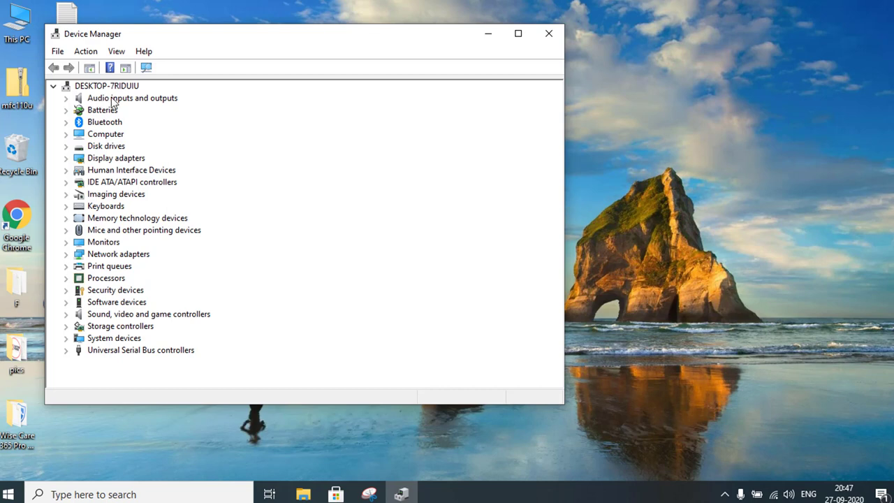
{"action": "left_click", "coordinate": [66, 98]}
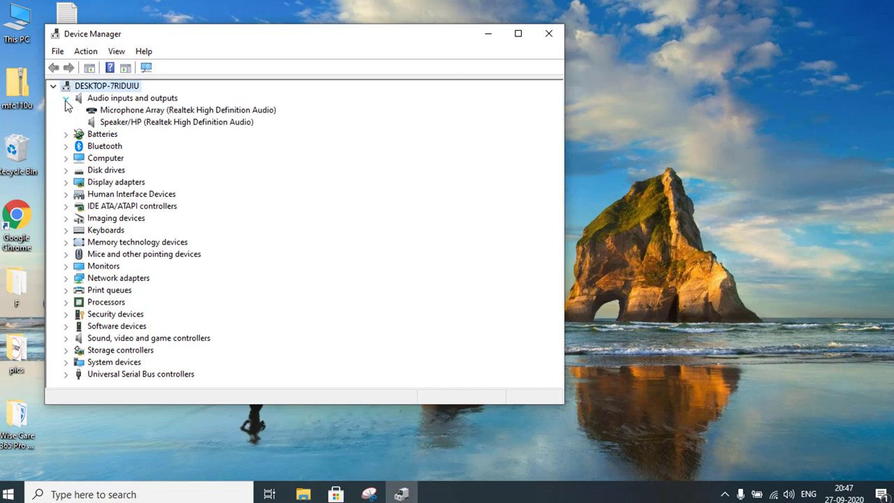
{"action": "left_click", "coordinate": [182, 112]}
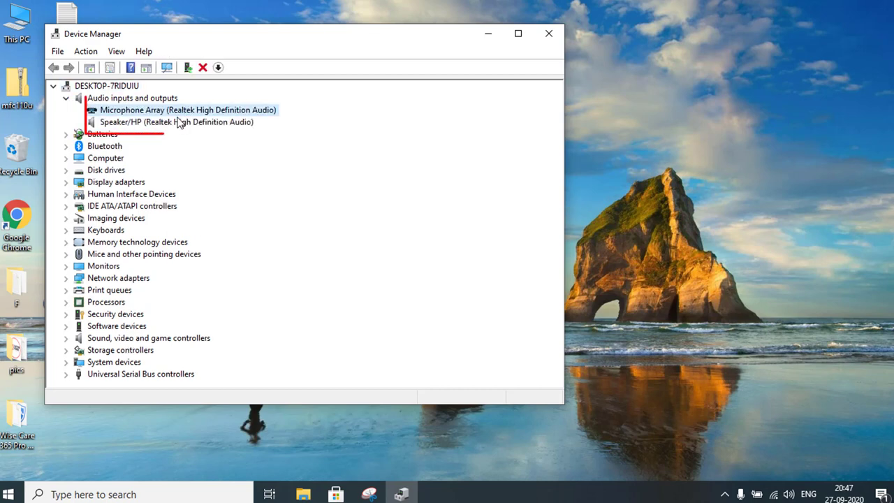
{"action": "left_click", "coordinate": [178, 124]}
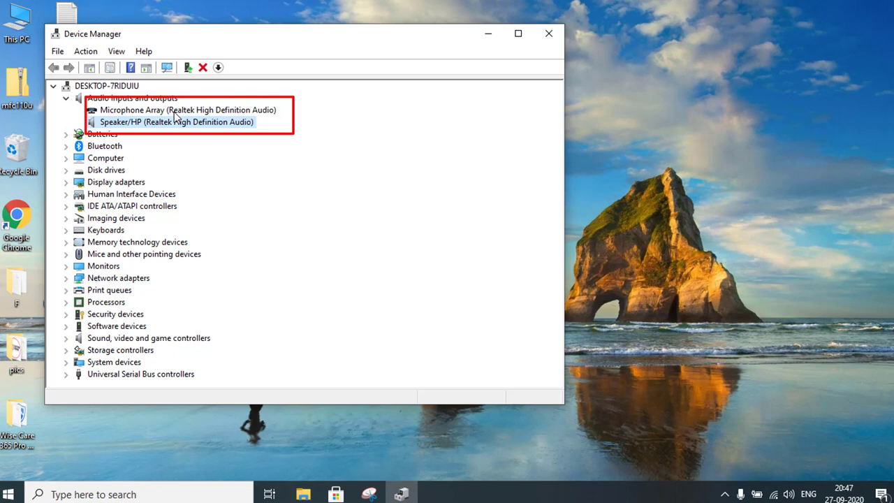
{"action": "right_click", "coordinate": [175, 112]}
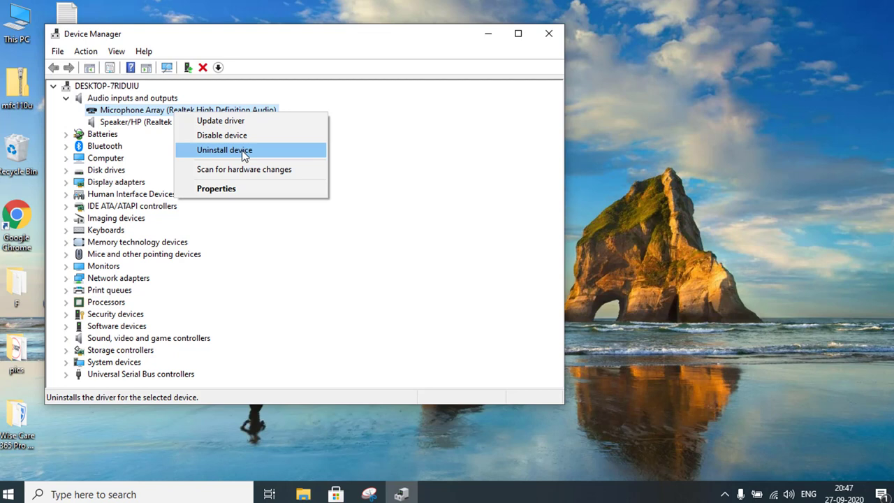
{"action": "left_click", "coordinate": [141, 123]}
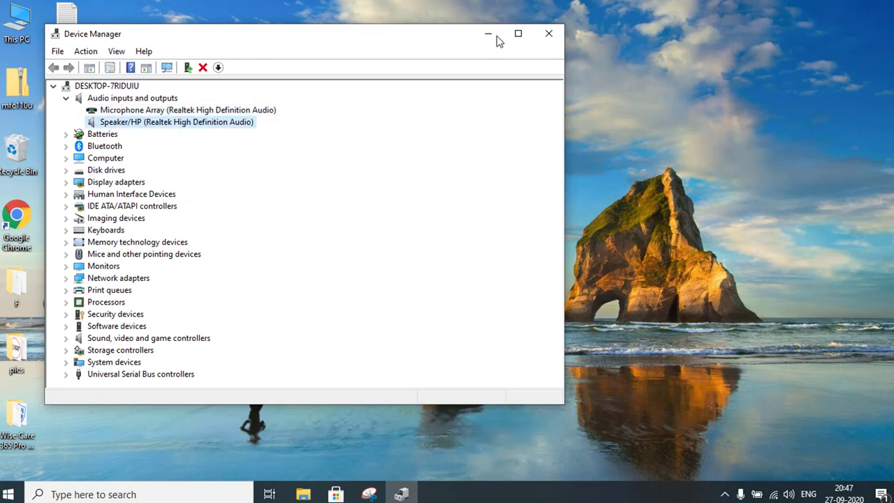
Step: Close the Device Manager window to return to the desktop
{"action": "left_click", "coordinate": [549, 34]}
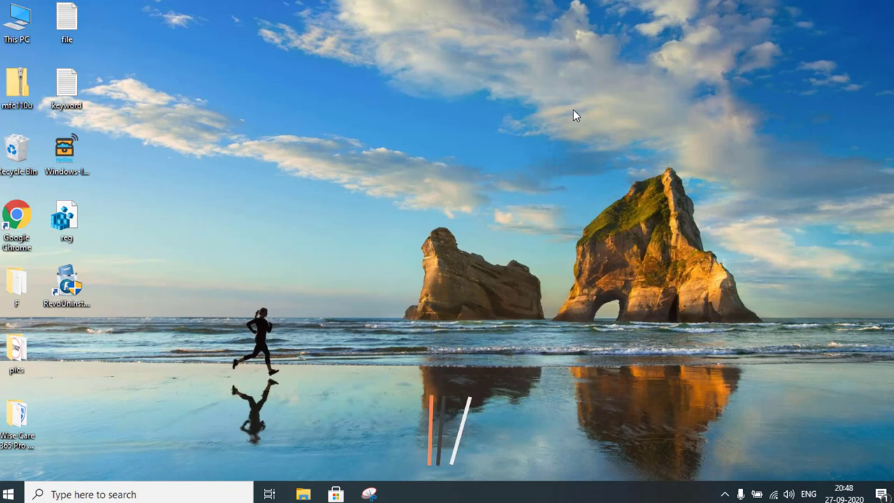
{"action": "key", "text": "super+i"}
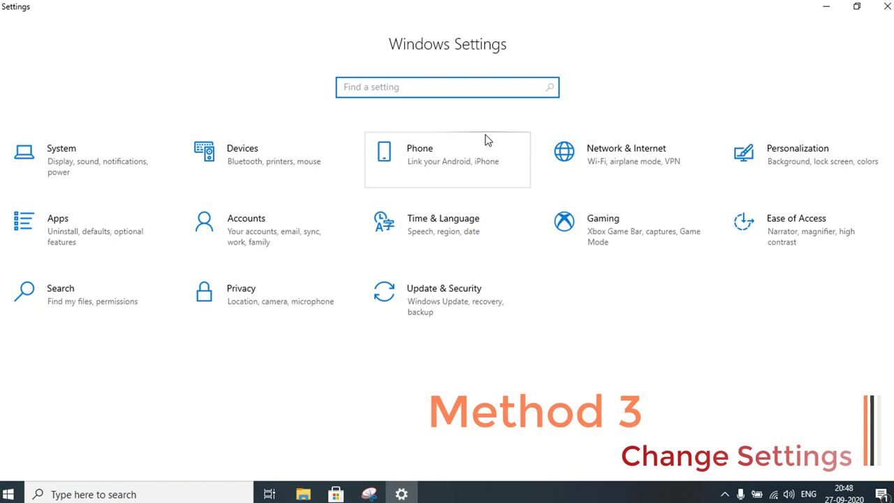
{"action": "left_click", "coordinate": [253, 305]}
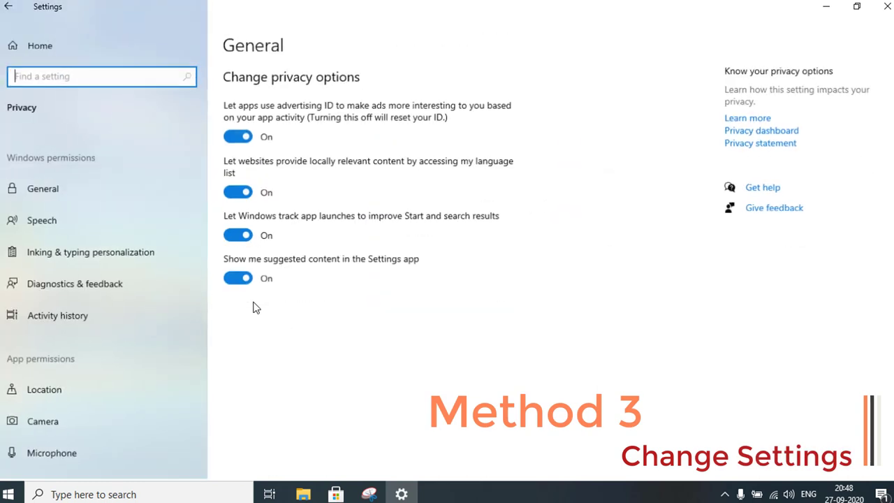
{"action": "scroll", "coordinate": [60, 309], "scroll_direction": "down", "scroll_amount": 3}
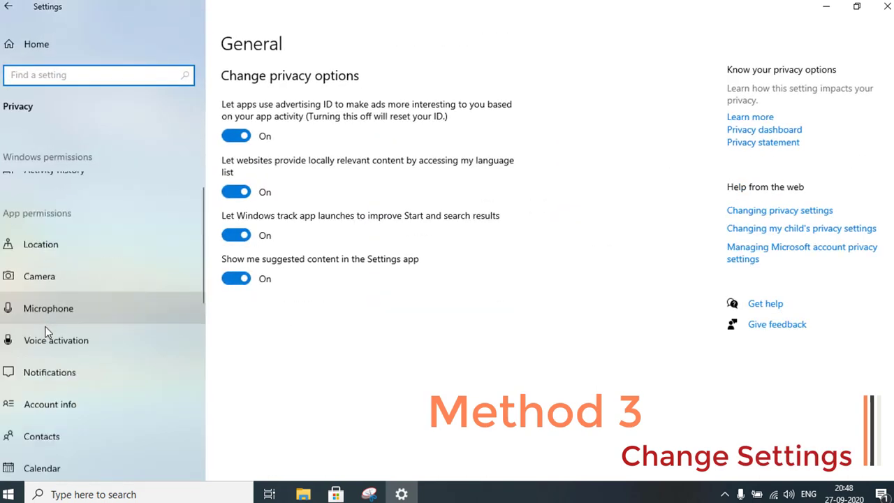
{"action": "scroll", "coordinate": [60, 335], "scroll_direction": "down", "scroll_amount": 3}
{"action": "scroll", "coordinate": [55, 311], "scroll_direction": "up", "scroll_amount": 3}
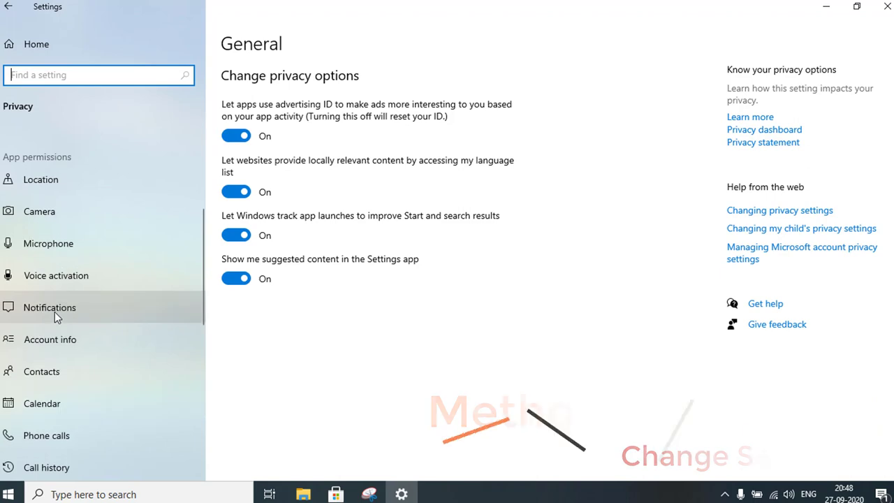
{"action": "left_click", "coordinate": [63, 249]}
{"action": "scroll", "coordinate": [374, 309], "scroll_direction": "down", "scroll_amount": 2}
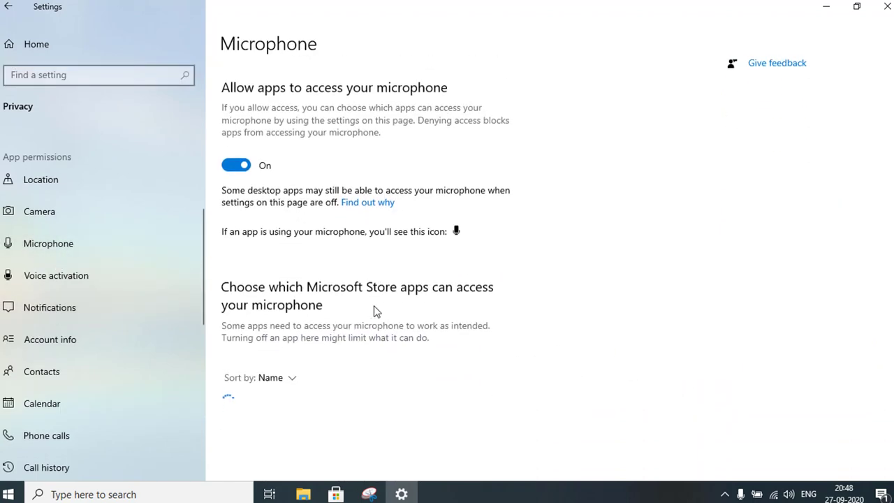
{"action": "scroll", "coordinate": [373, 311], "scroll_direction": "down", "scroll_amount": 2}
{"action": "scroll", "coordinate": [353, 283], "scroll_direction": "down", "scroll_amount": 3}
{"action": "scroll", "coordinate": [353, 280], "scroll_direction": "down", "scroll_amount": 4}
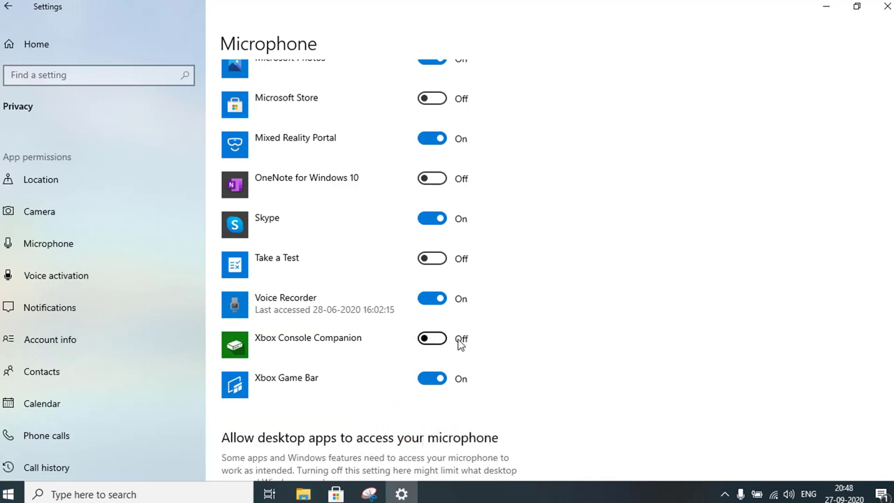
{"action": "left_click", "coordinate": [886, 7]}
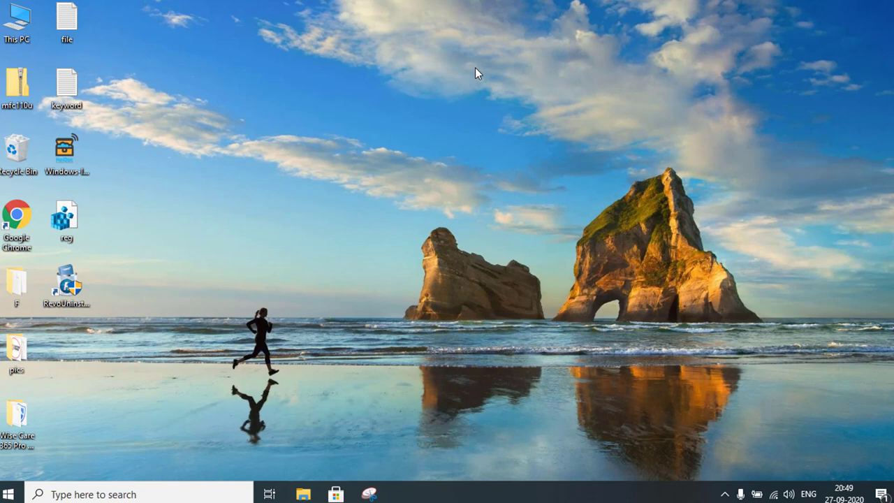
{"action": "key", "text": "super+alt+m"}
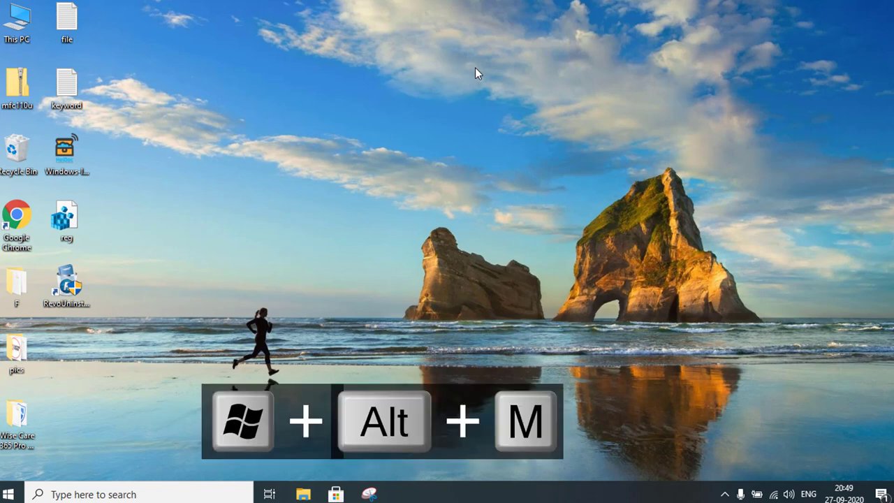